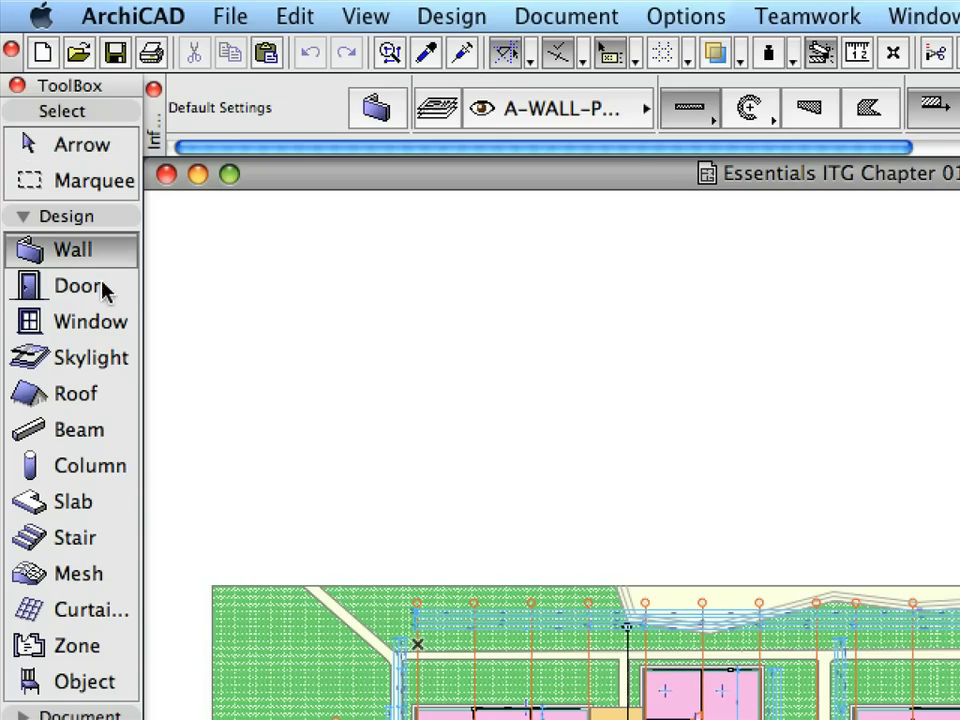
- Select the Door tool in the ToolBox
click(103, 285)
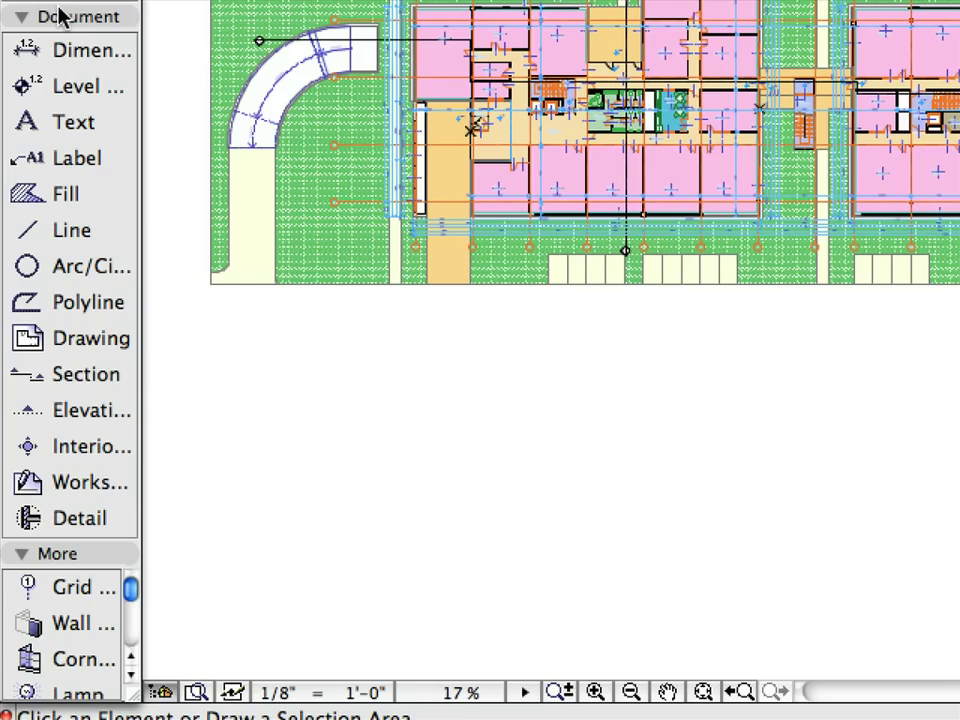
- Collapse the ToolBox Document group and switch through Wall and Door to the Window tool
click(60, 16)
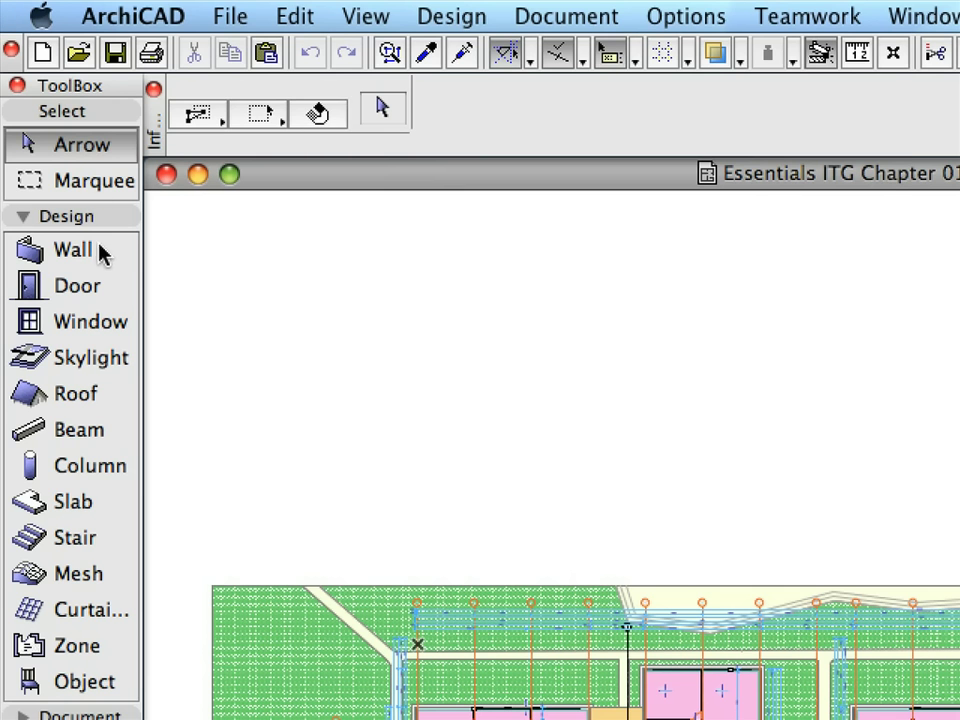
click(105, 254)
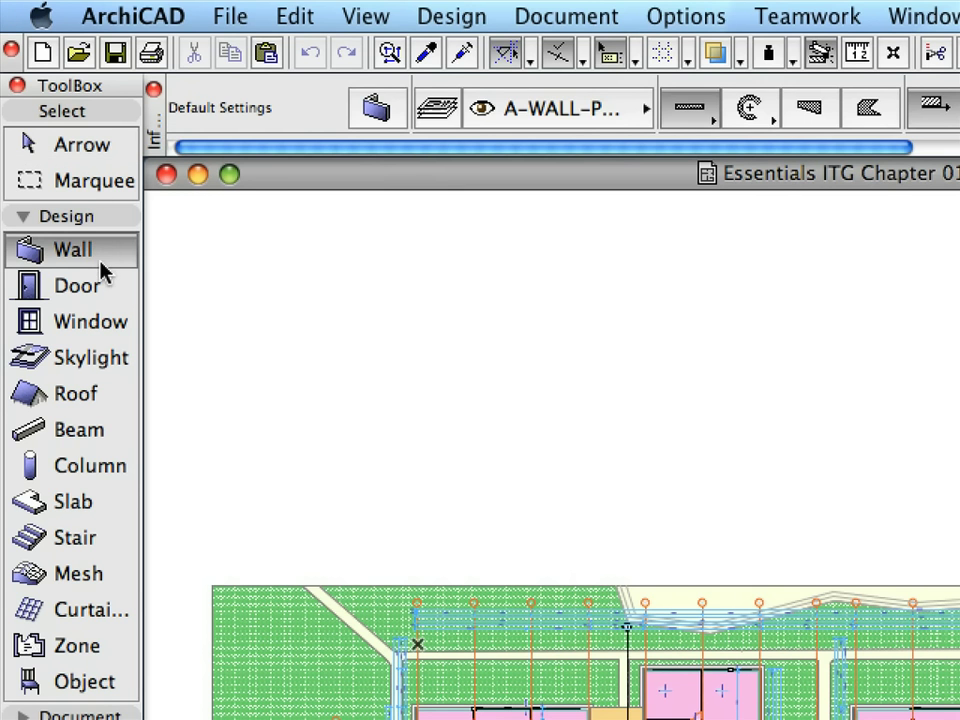
click(105, 292)
click(107, 318)
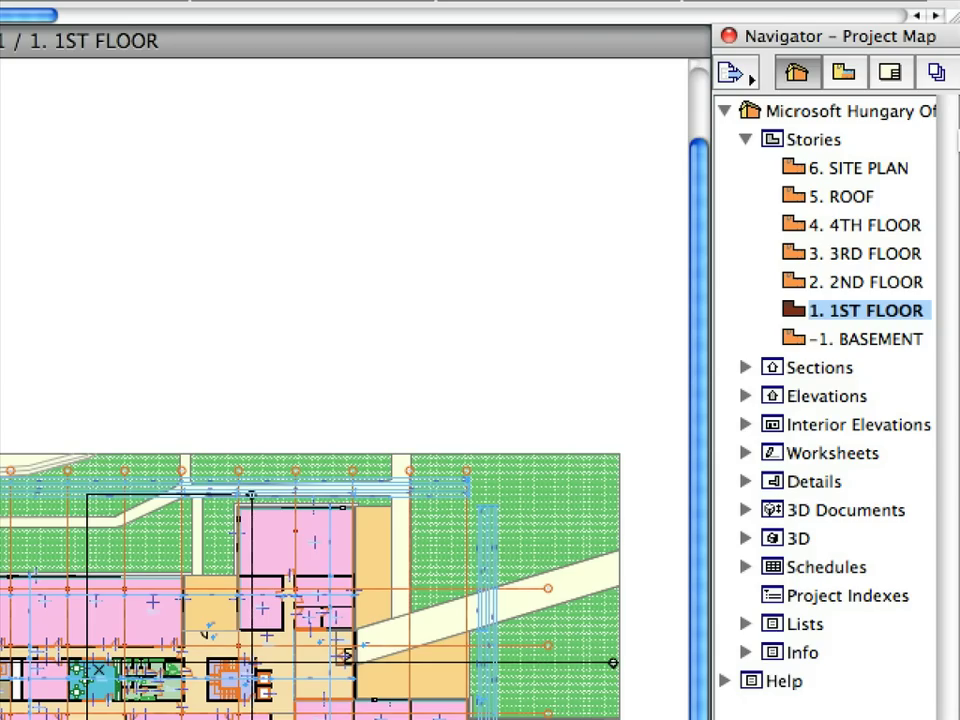
- Select Stories in the Project Map and unfold Sections (S-01 to S-03) and Elevations (E-01 to E-07)
click(822, 143)
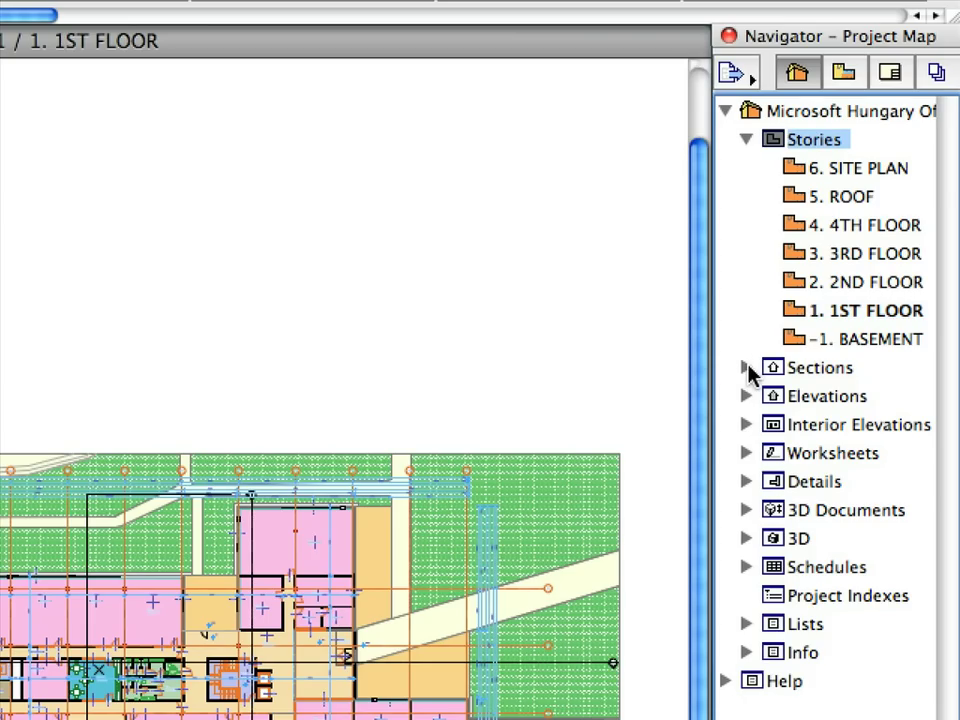
click(747, 368)
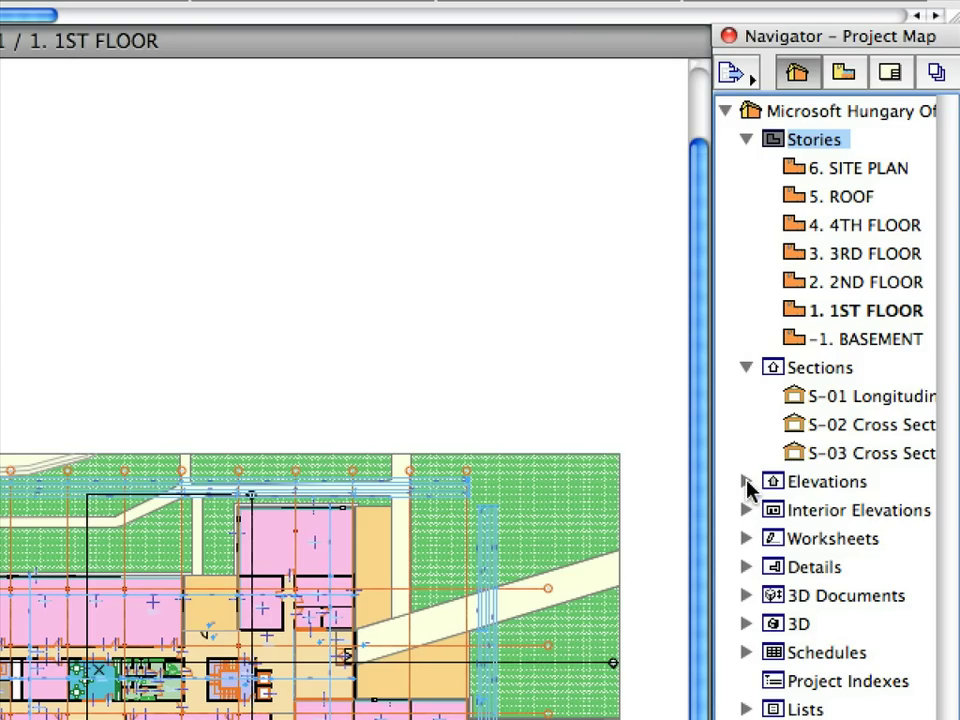
click(748, 484)
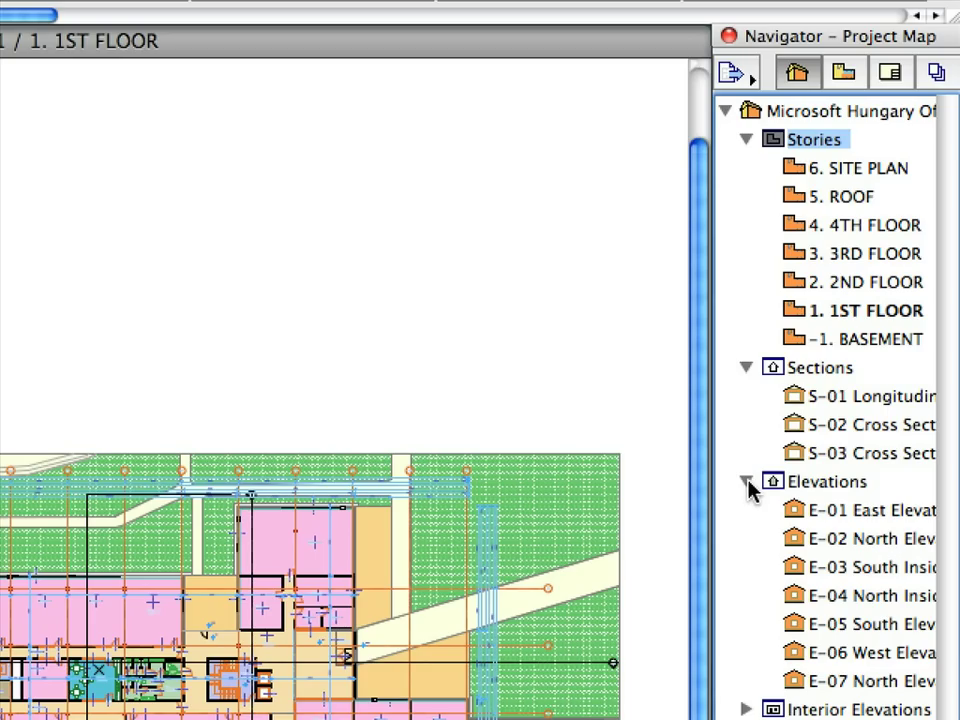
- In the View Map, unfold ArchiCAD Guide, Chapter 01, Chapter 02 and 2.1, selecting 2.1.1 Mass-01/01
click(845, 76)
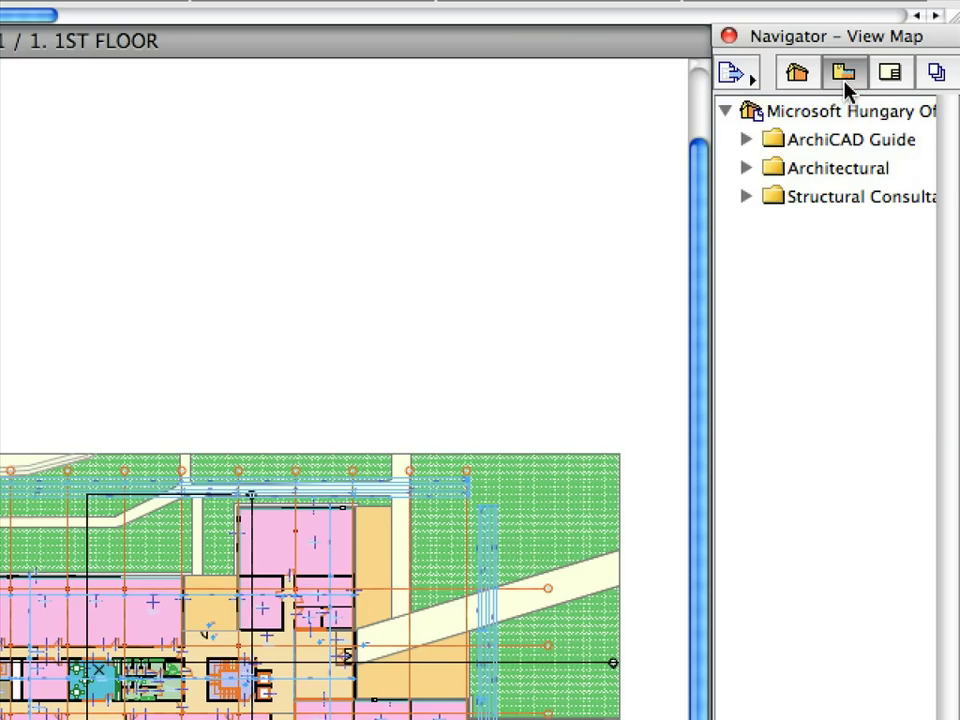
click(748, 141)
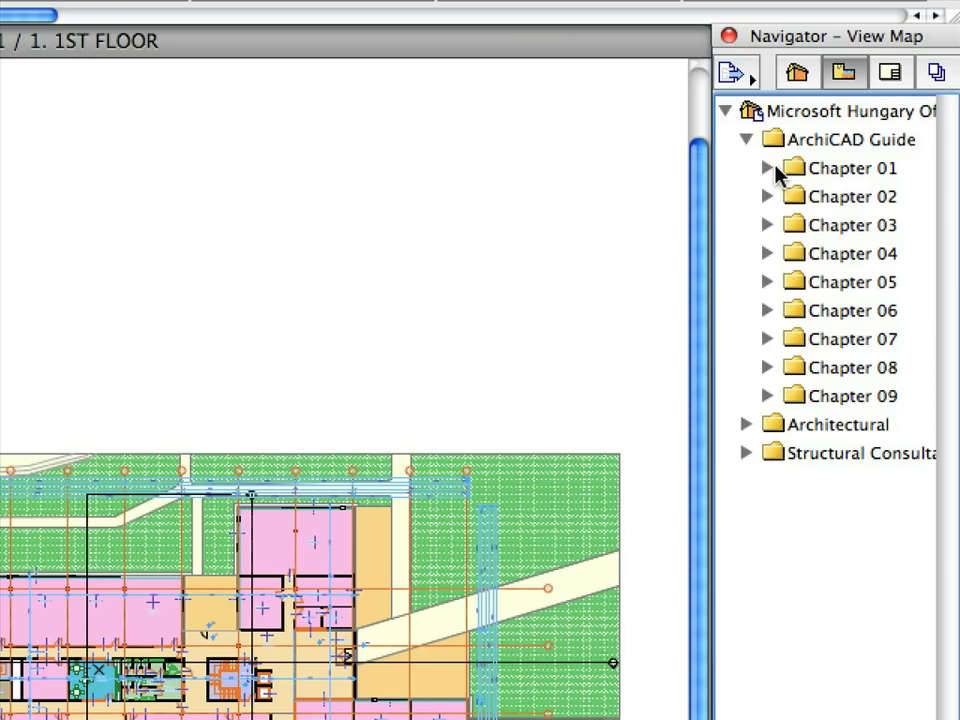
click(768, 198)
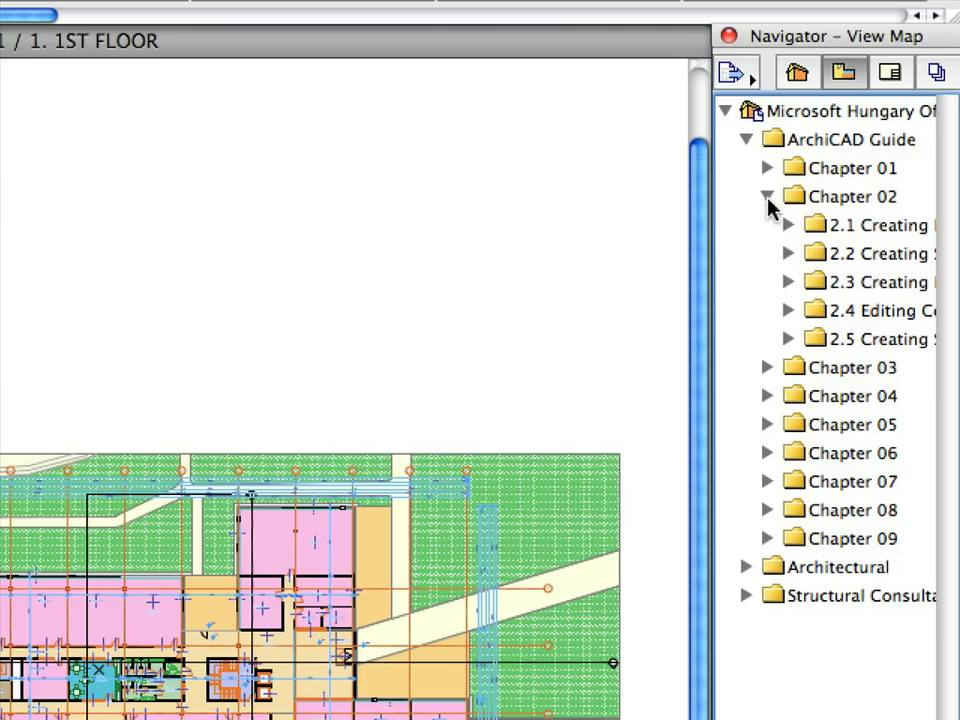
click(767, 169)
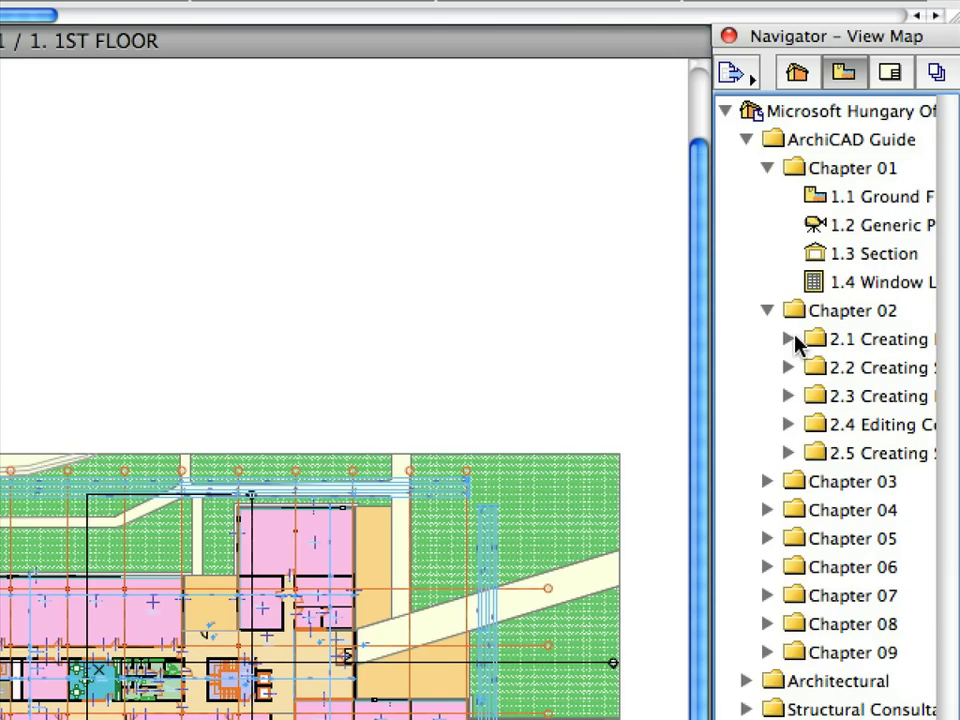
click(789, 340)
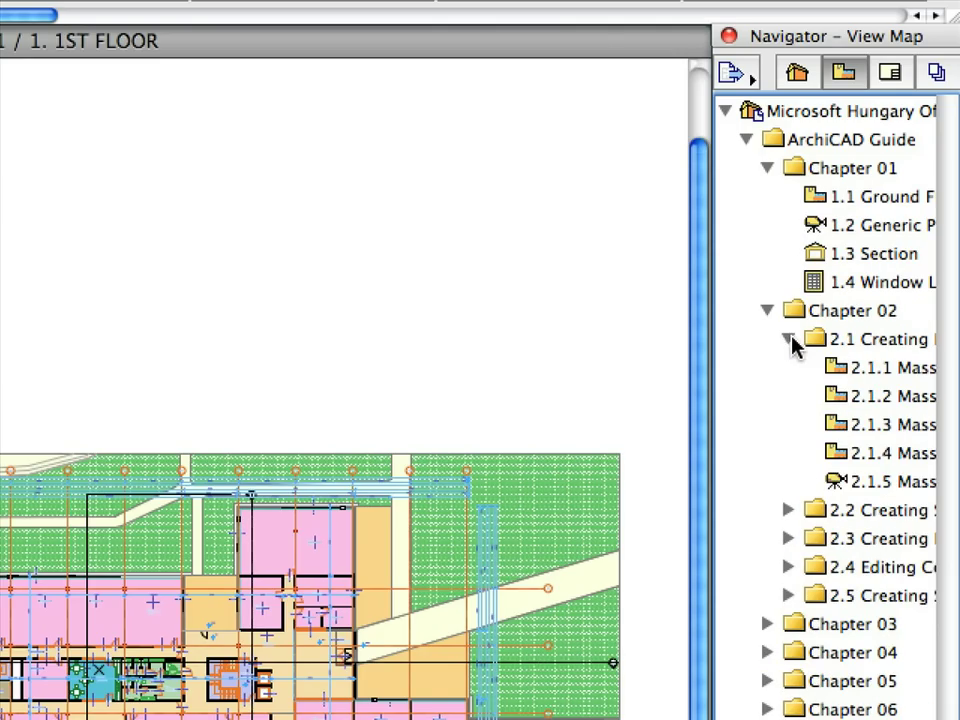
click(857, 368)
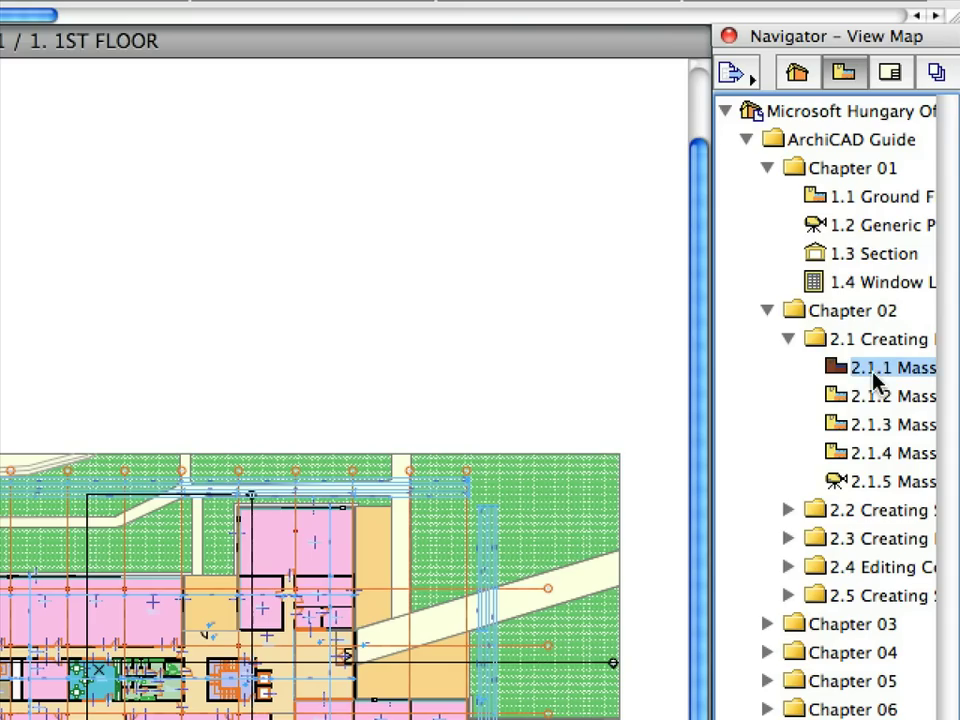
scroll(858, 372, right, 2)
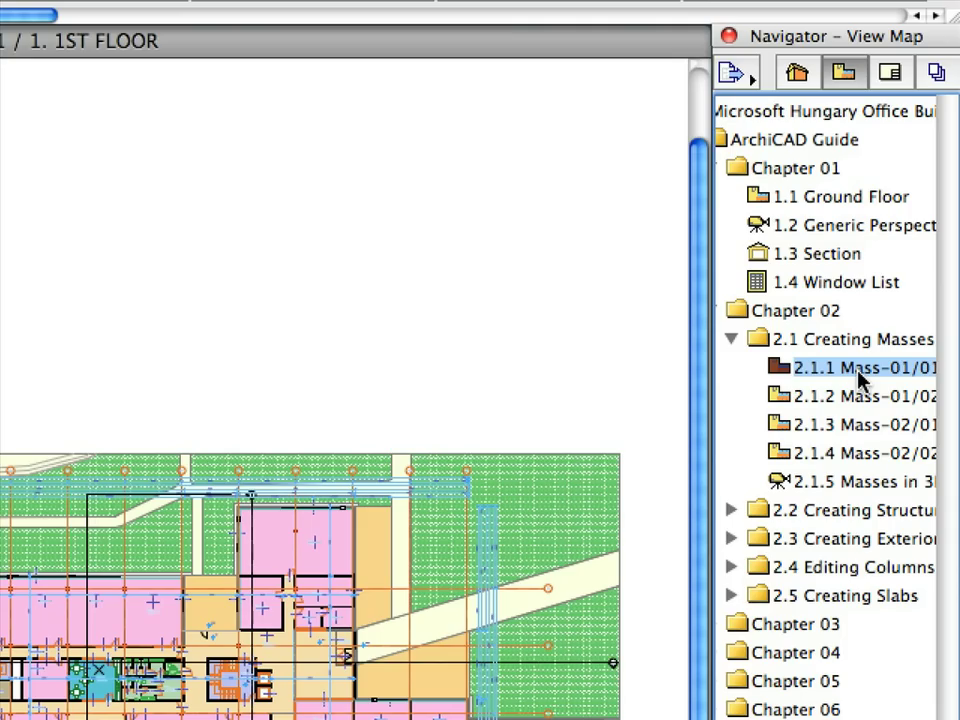
- In the Layout Book, unfold A-01, A-02 and A-07 and select the E-01 East Elevation drawing
click(885, 80)
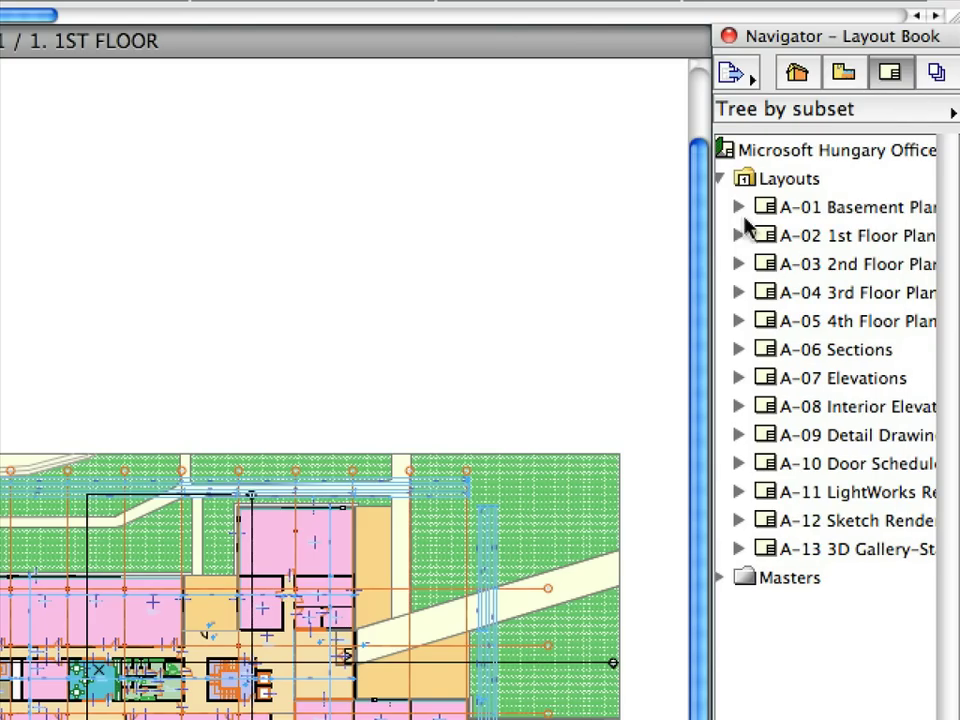
click(739, 208)
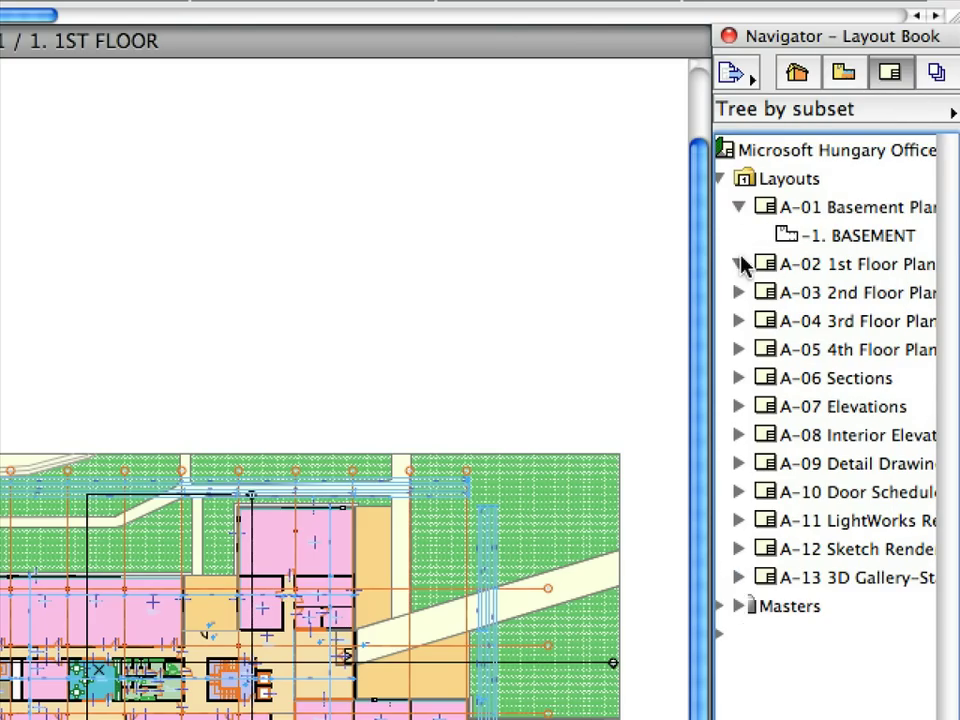
click(739, 264)
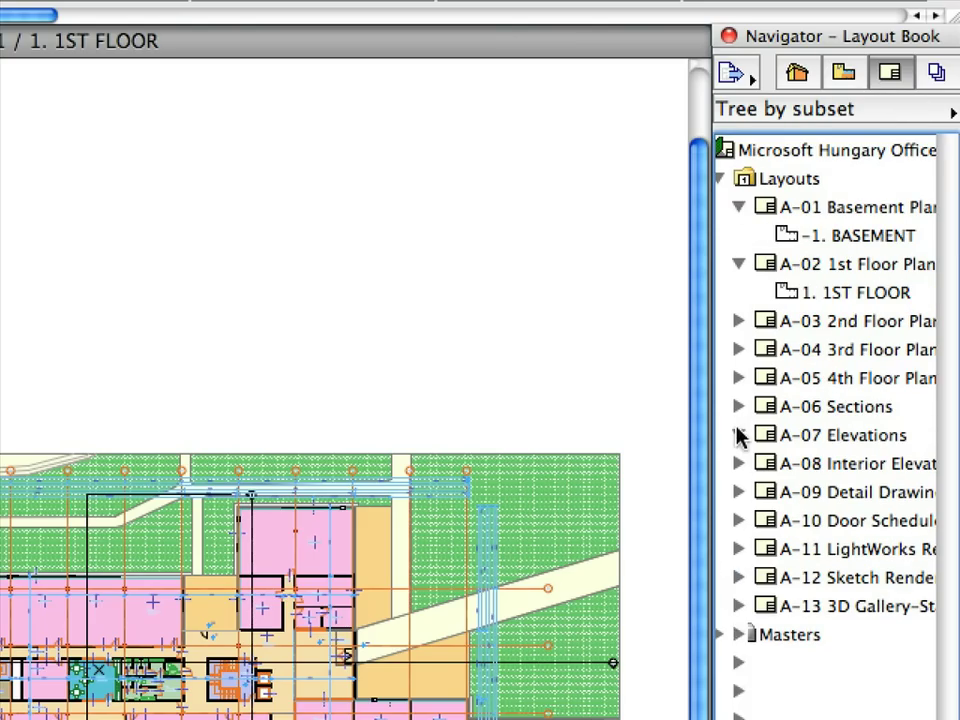
click(739, 435)
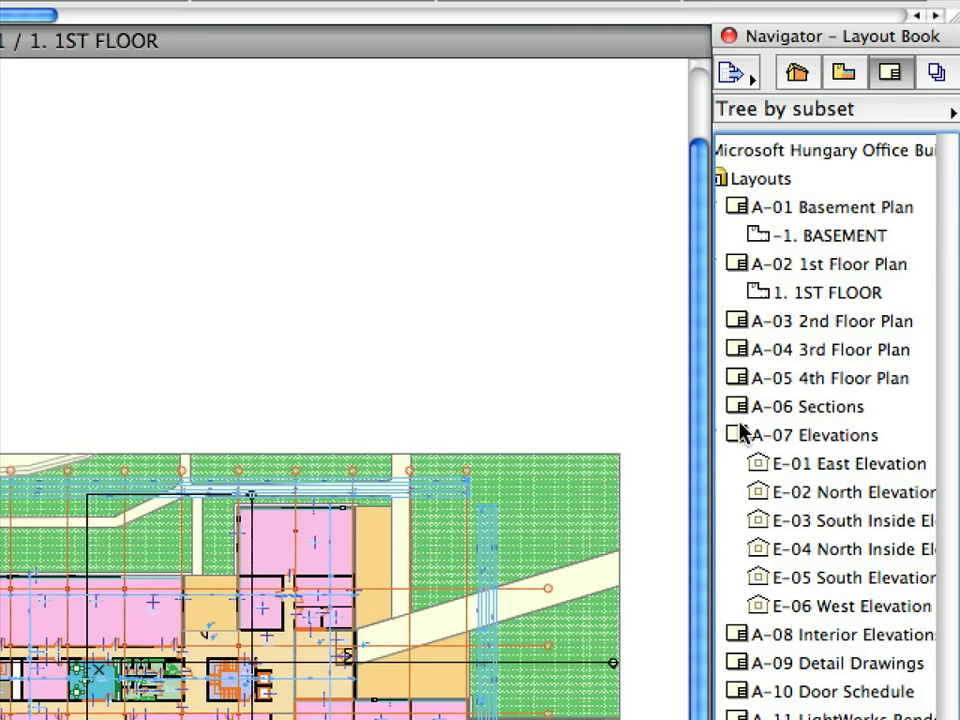
click(813, 468)
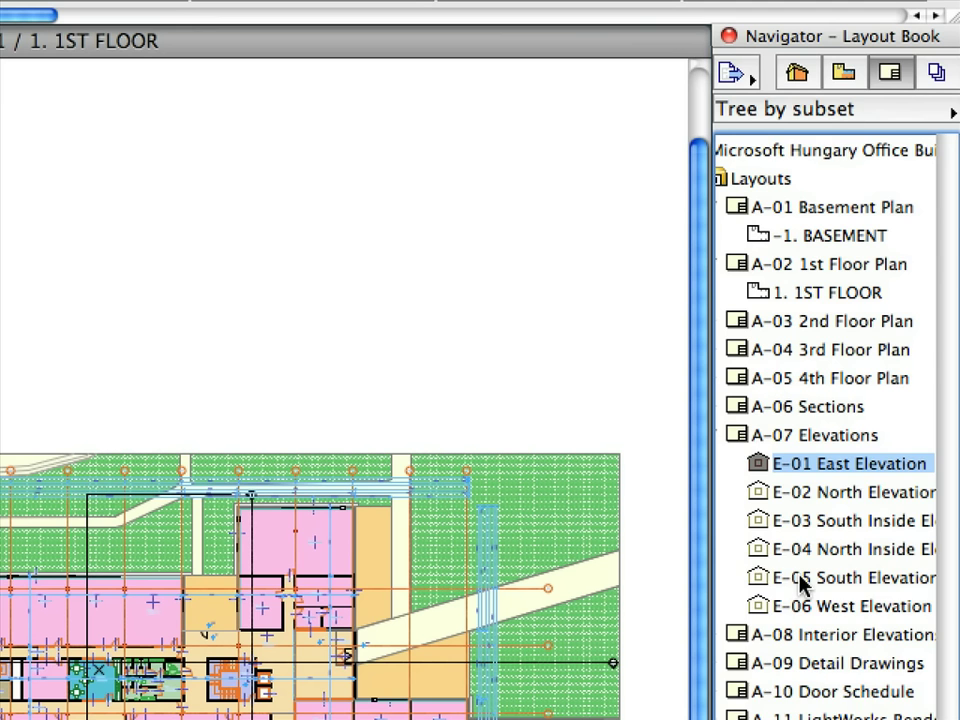
- Unfold A-09 Detail Drawings, collapse A-07 Elevations, and select the D-01 Gallery Slab drawing
click(741, 664)
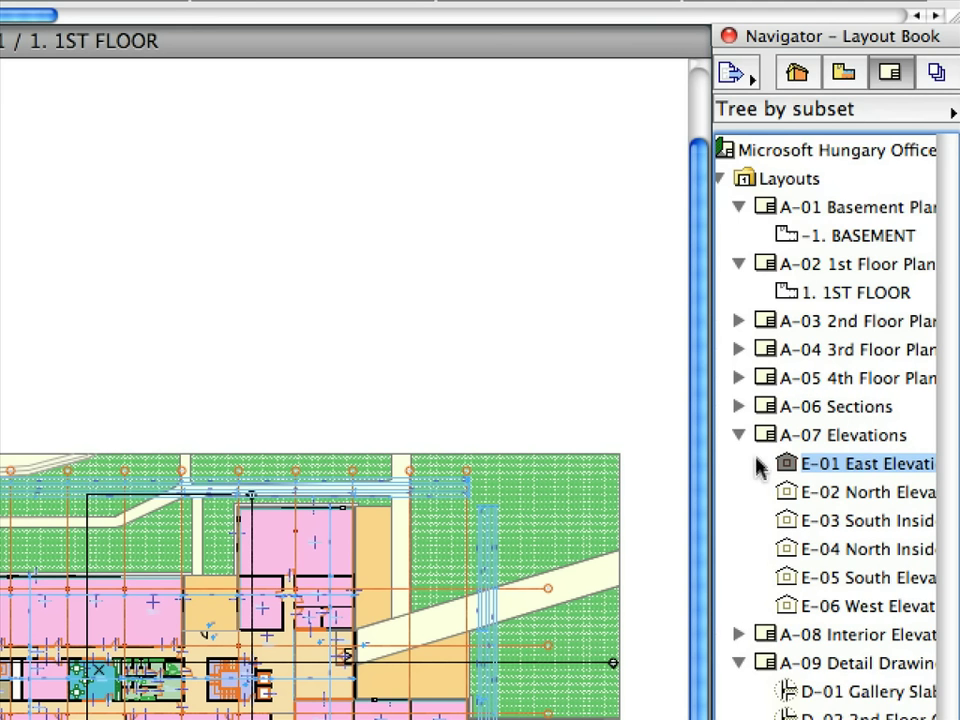
click(741, 436)
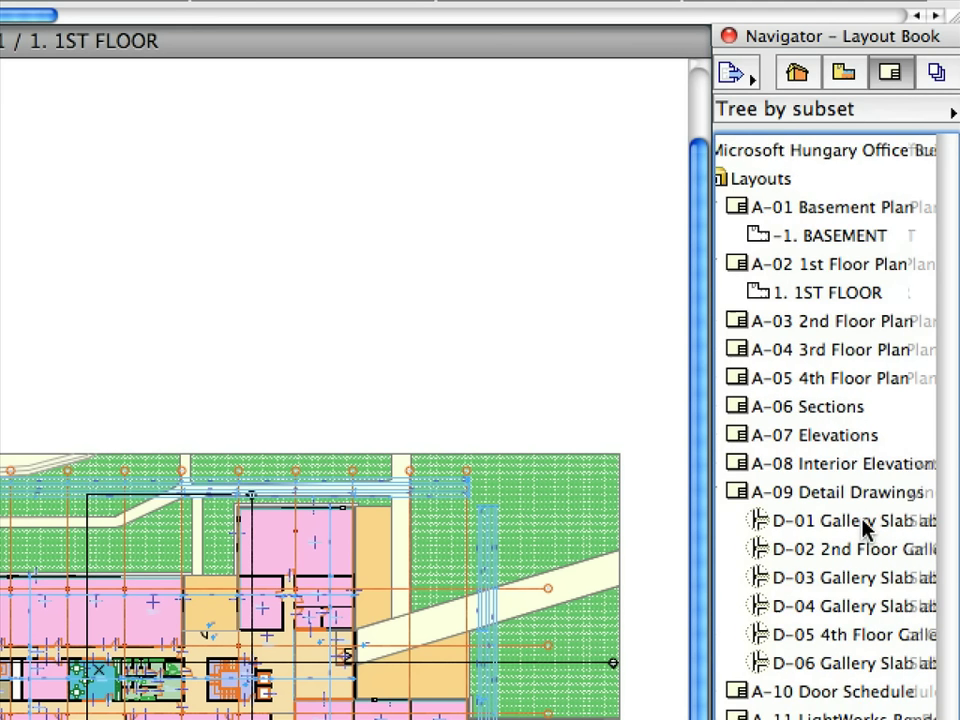
click(864, 522)
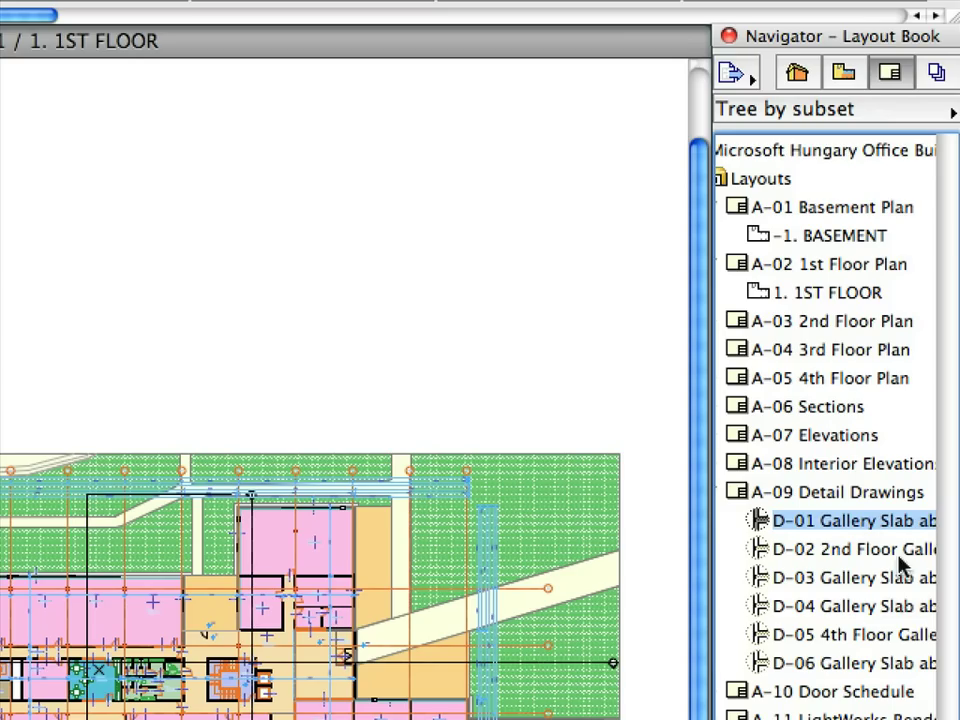
- Show the Navigator's Publisher Sets and select the Layouts set
click(936, 74)
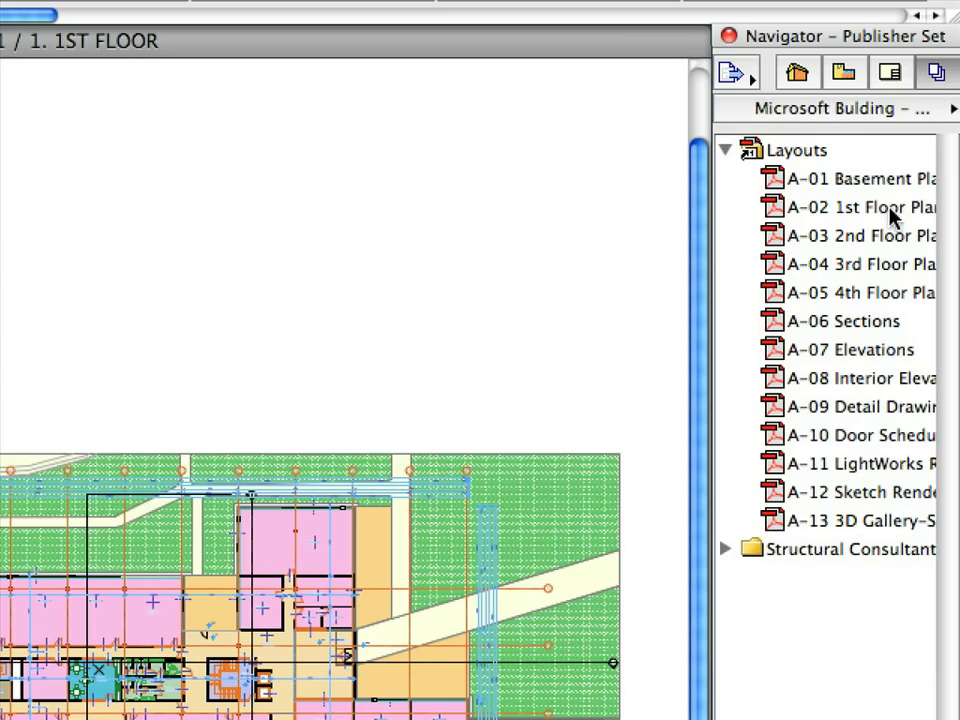
click(824, 151)
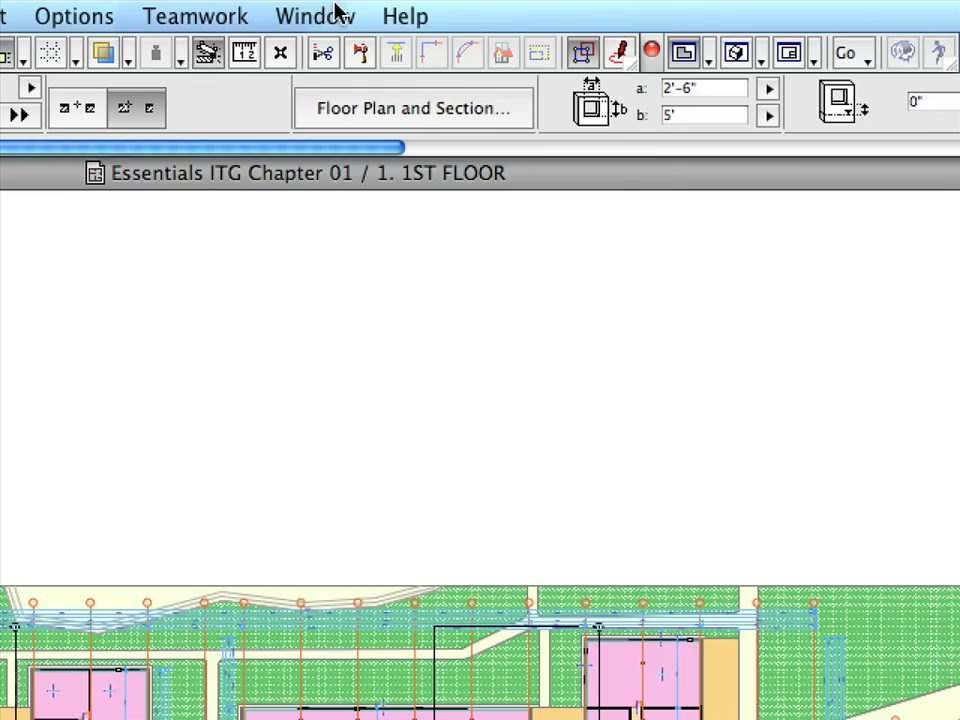
- Open Window > Palettes > Favorites, shrink the Navigator tree pane, and dock Favorites beneath it
click(335, 14)
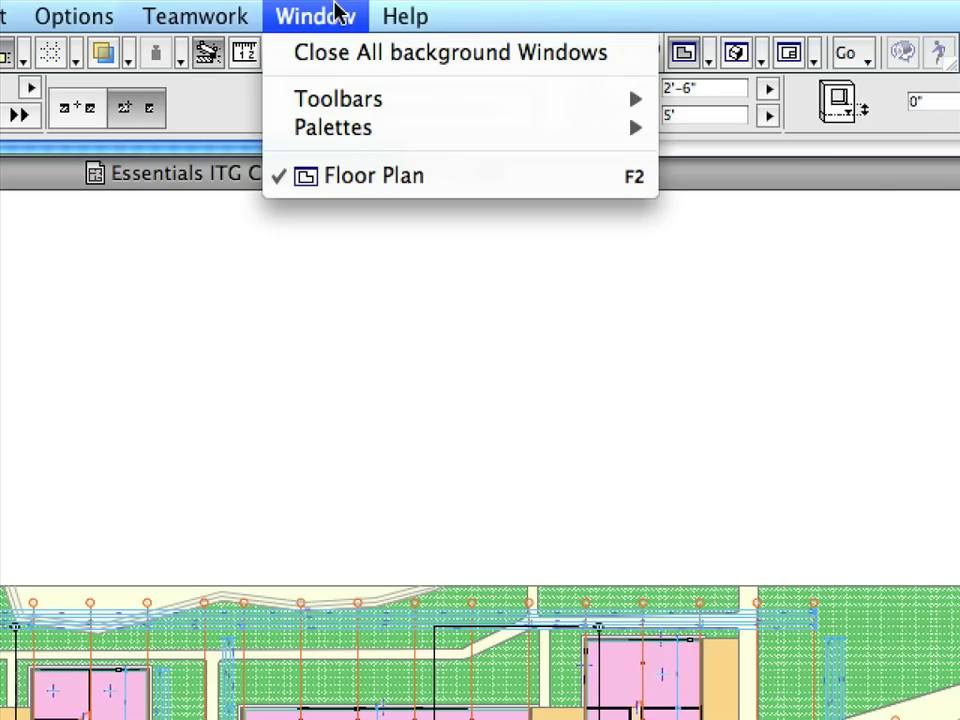
mouse_move(383, 138)
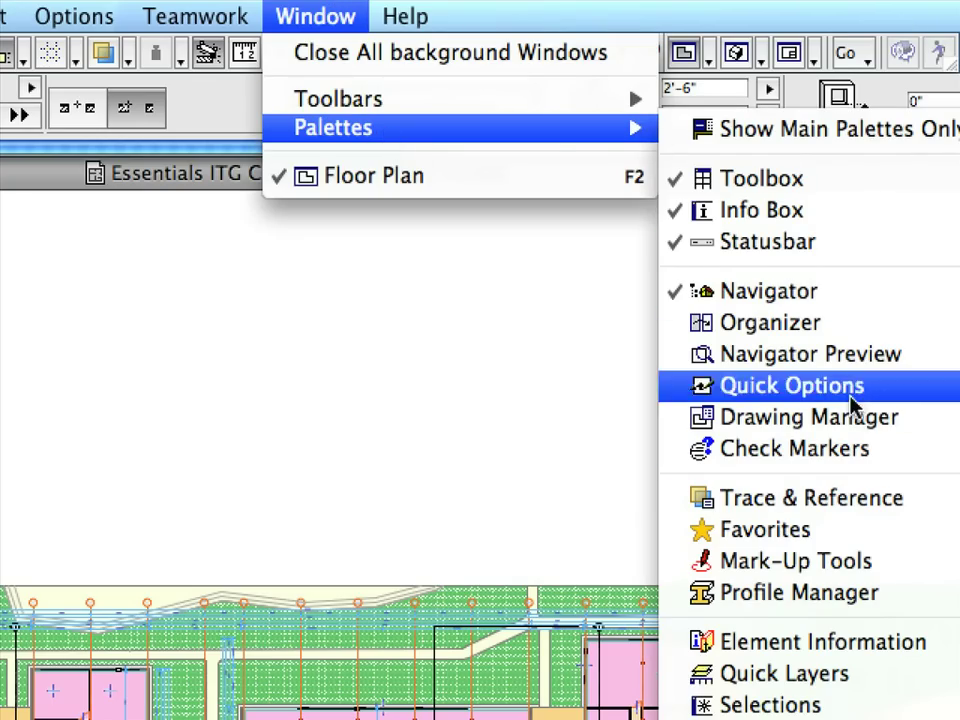
click(912, 538)
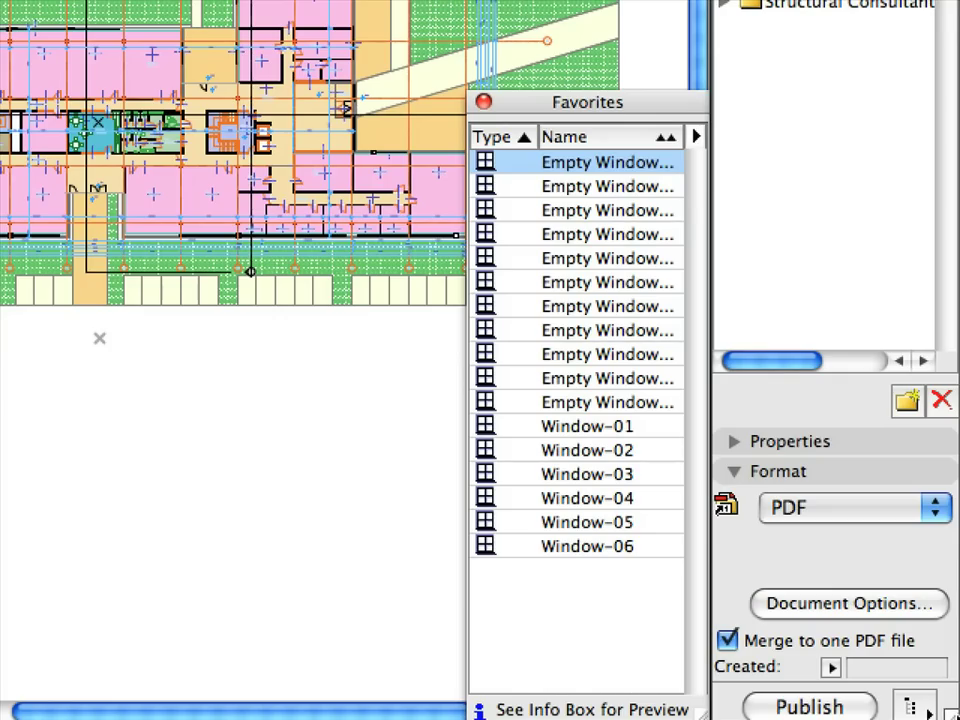
drag(952, 377, 929, 92)
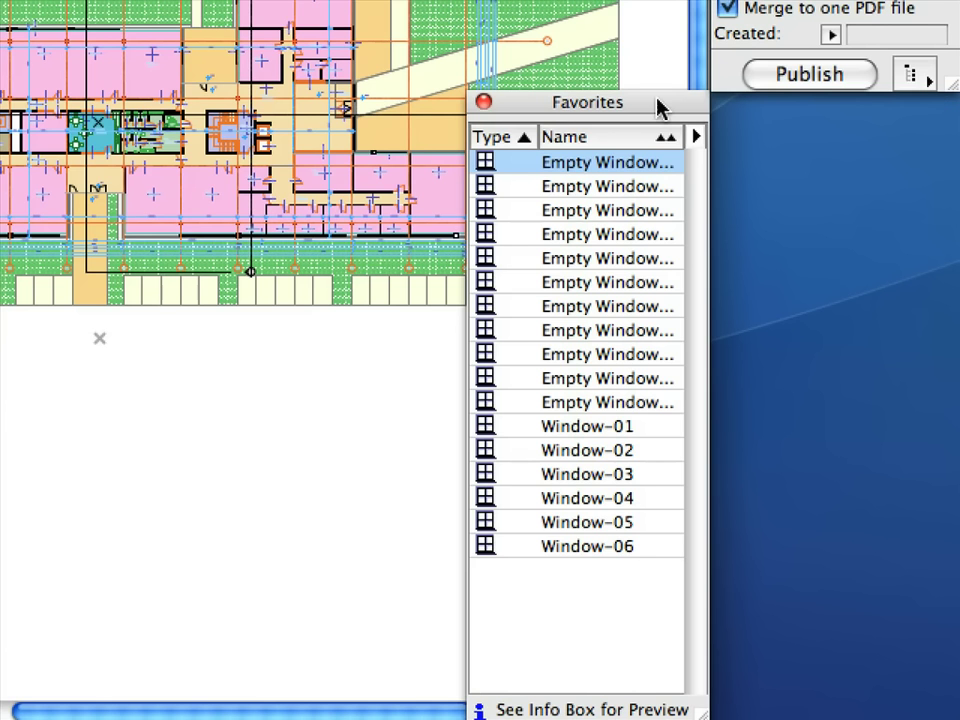
drag(660, 108, 780, 100)
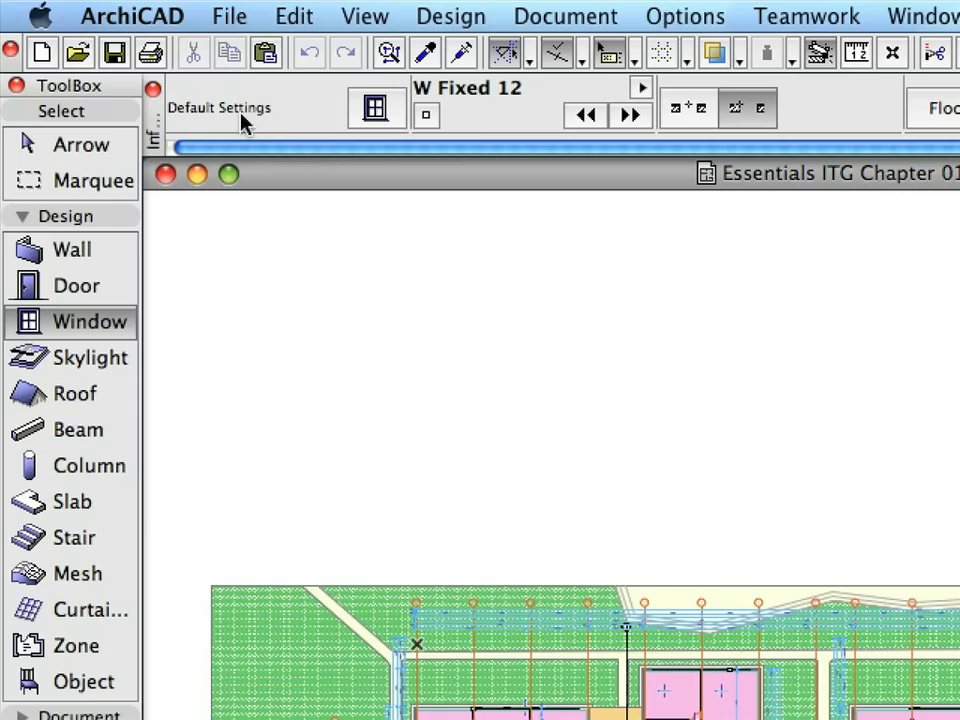
- In Window Default Settings, set the width to 4'-5" and the height to 3'
click(398, 120)
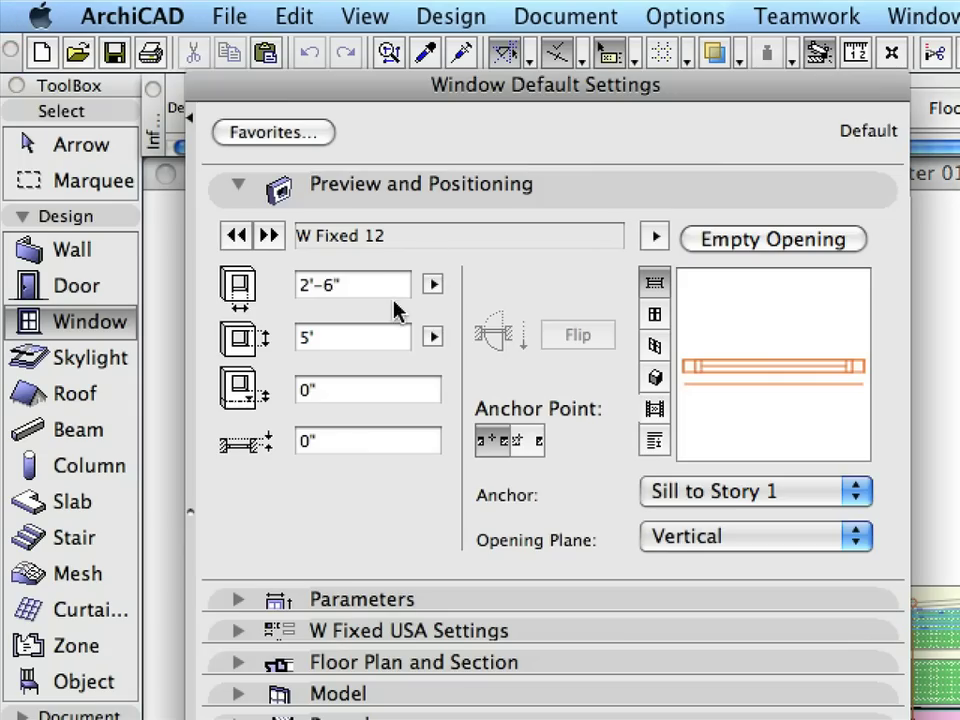
click(381, 287)
drag(381, 287, 268, 287)
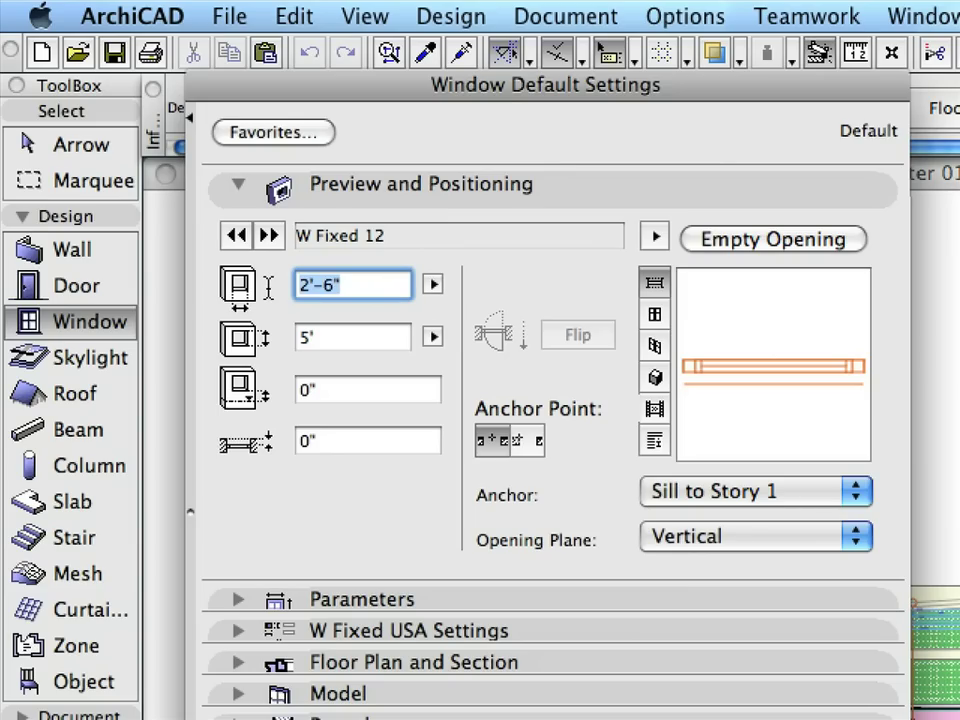
text(4-5)
key(Tab)
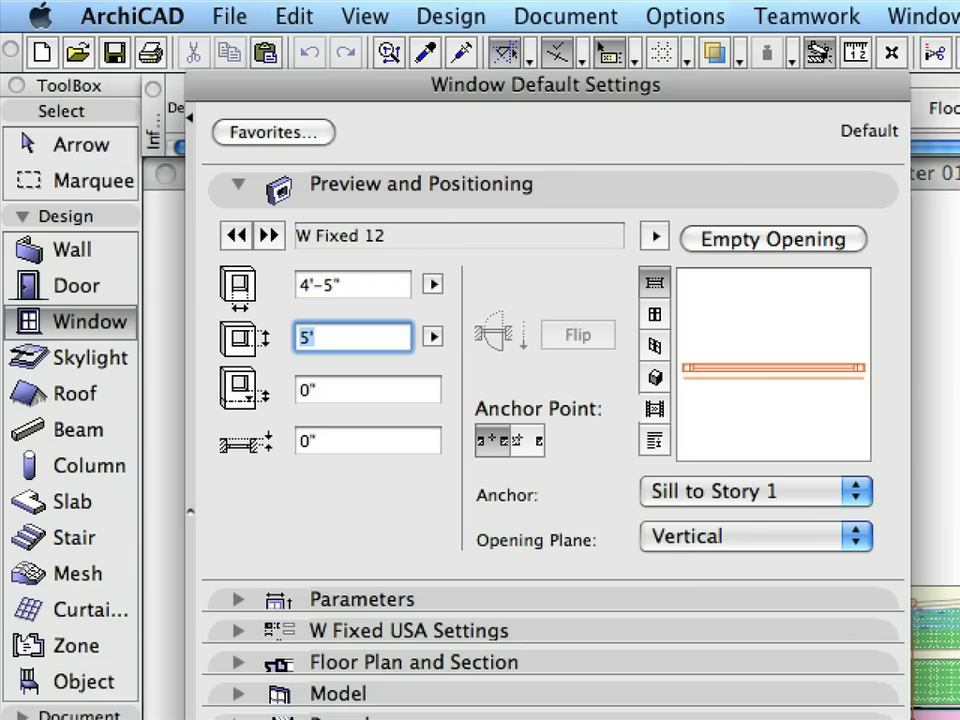
text(3)
- Save the current window settings as a new favorite named 'My Window'
click(309, 140)
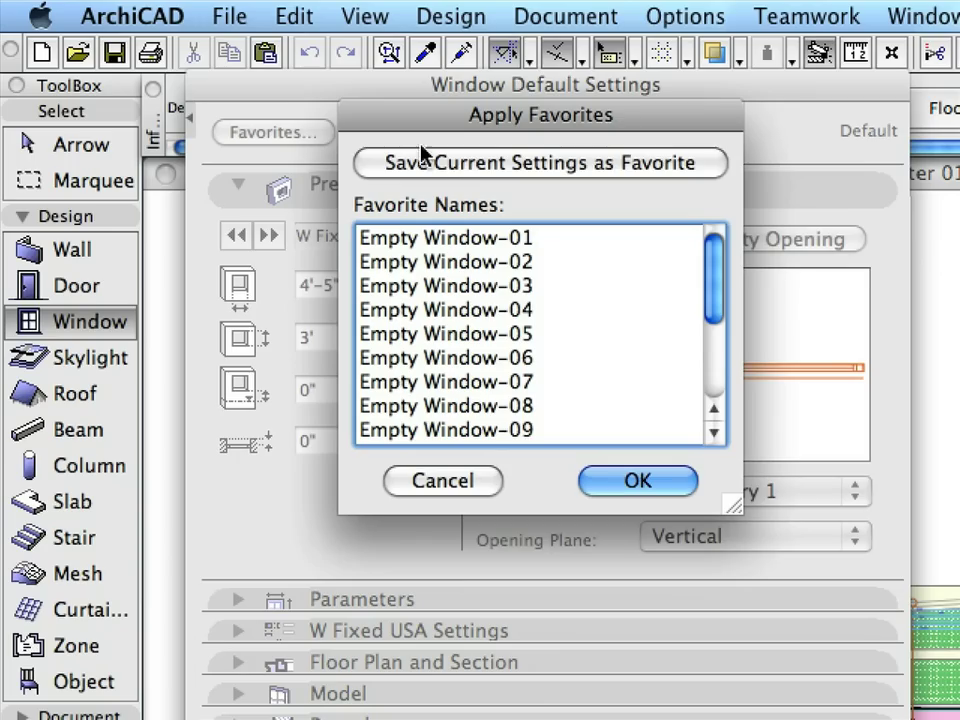
click(483, 165)
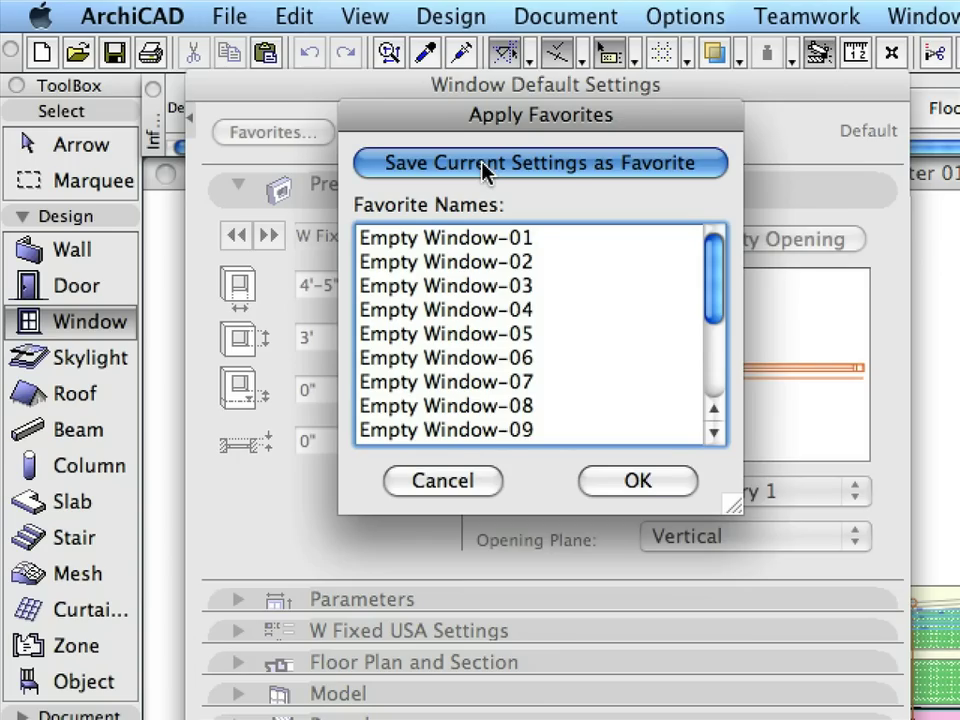
text(My )
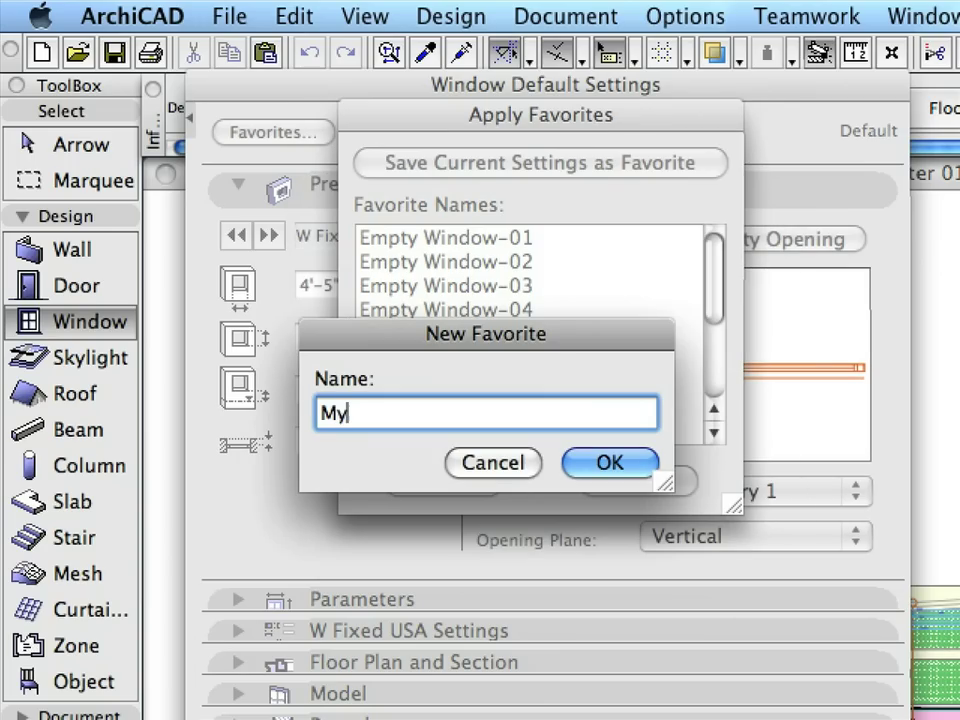
text(Window)
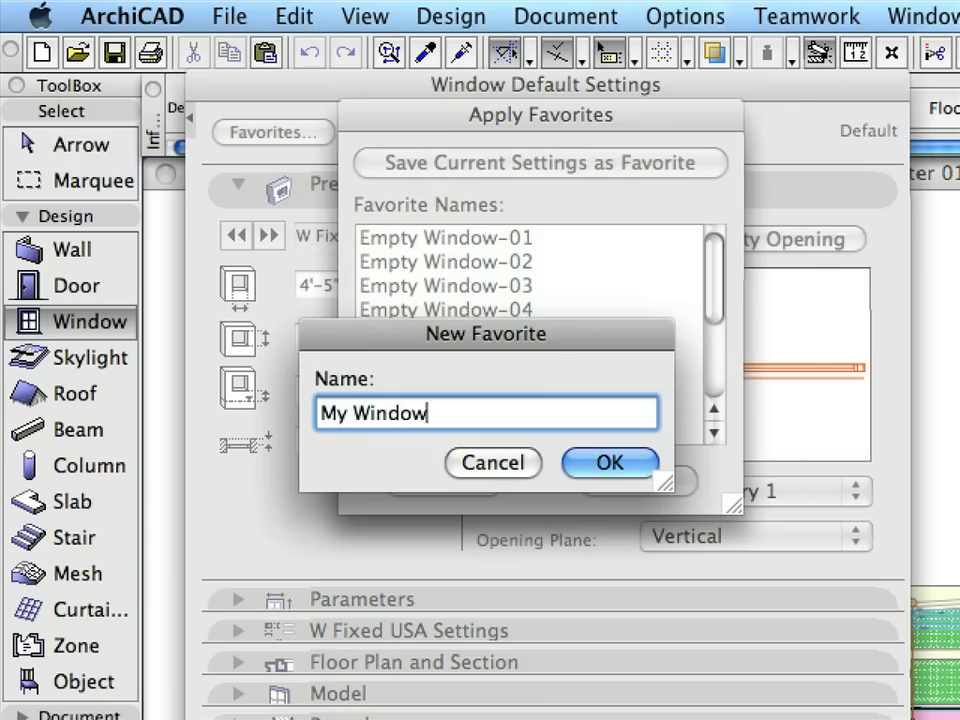
click(608, 466)
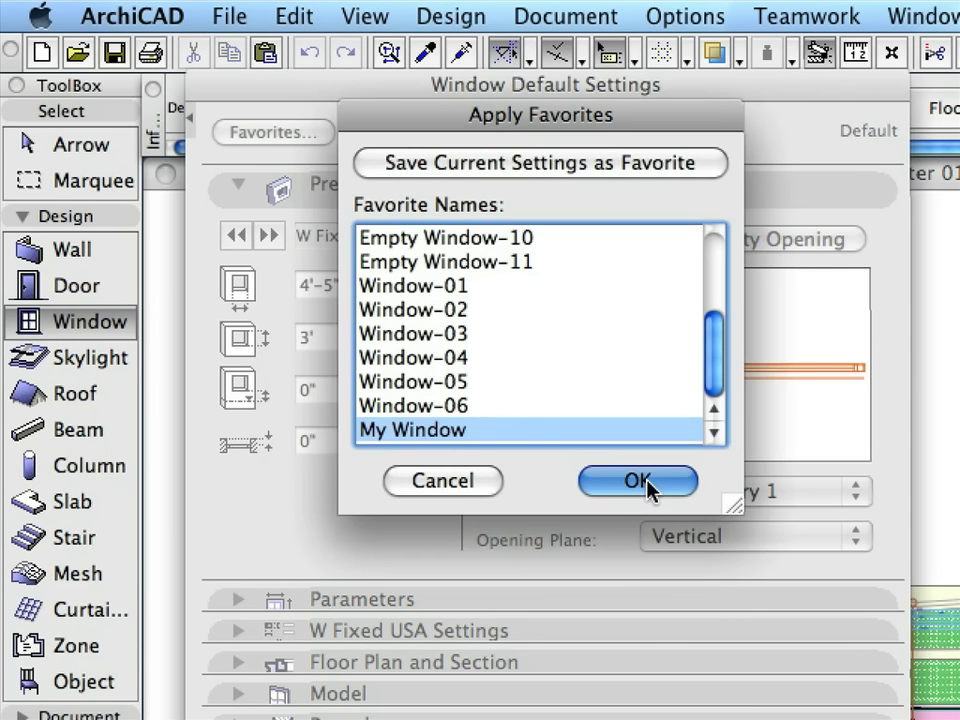
click(646, 486)
click(557, 183)
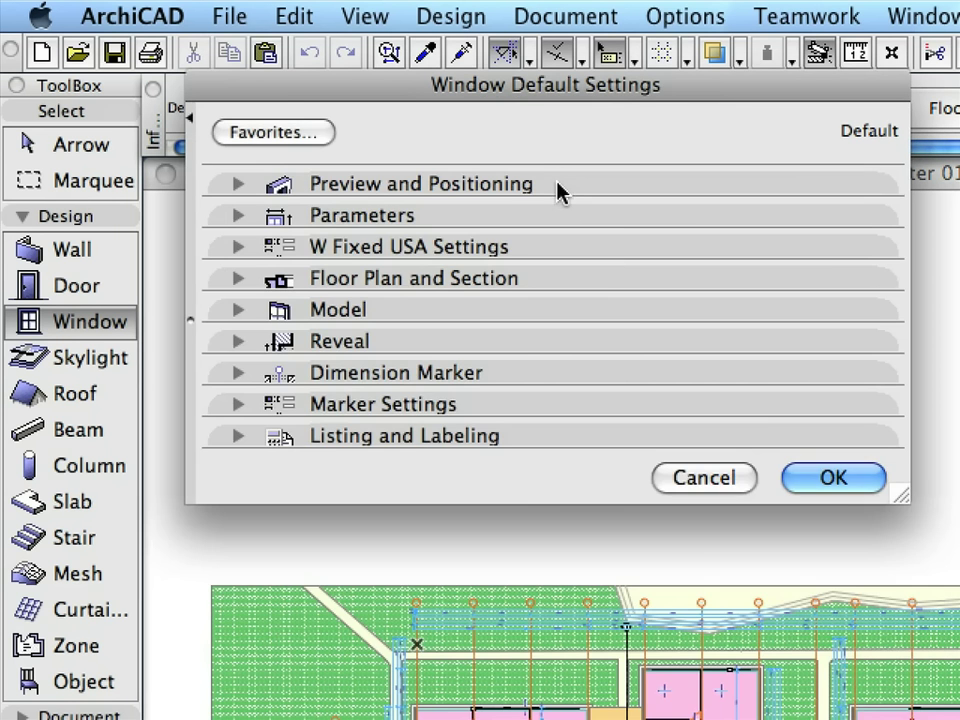
- Accept the window defaults, select the My Window favorite, and open the 2.1.1 Mass-01/01 view
click(843, 480)
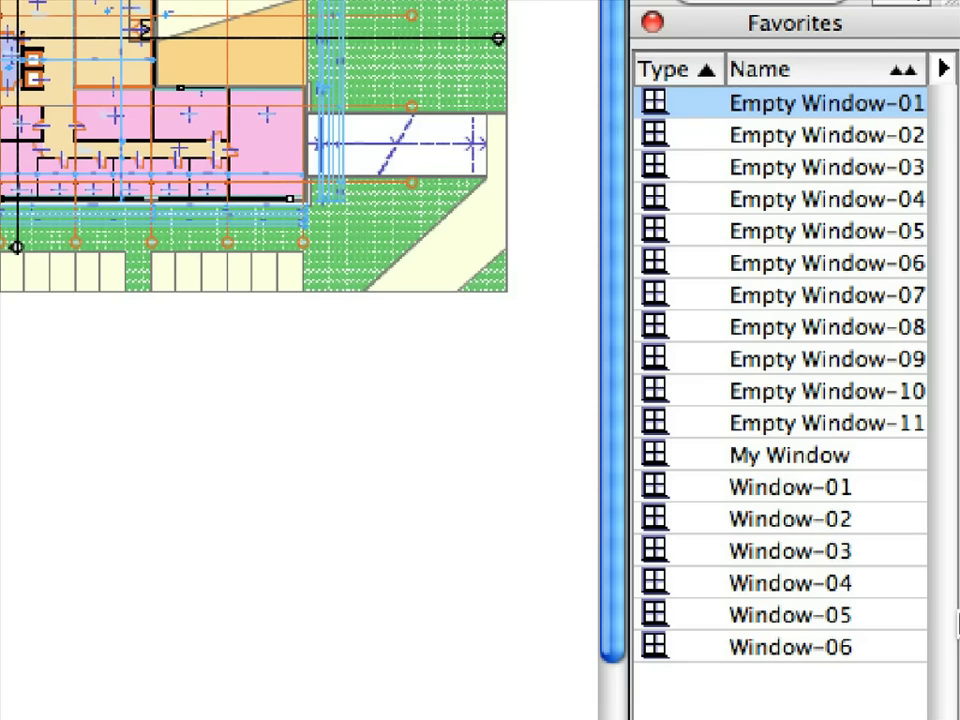
click(867, 462)
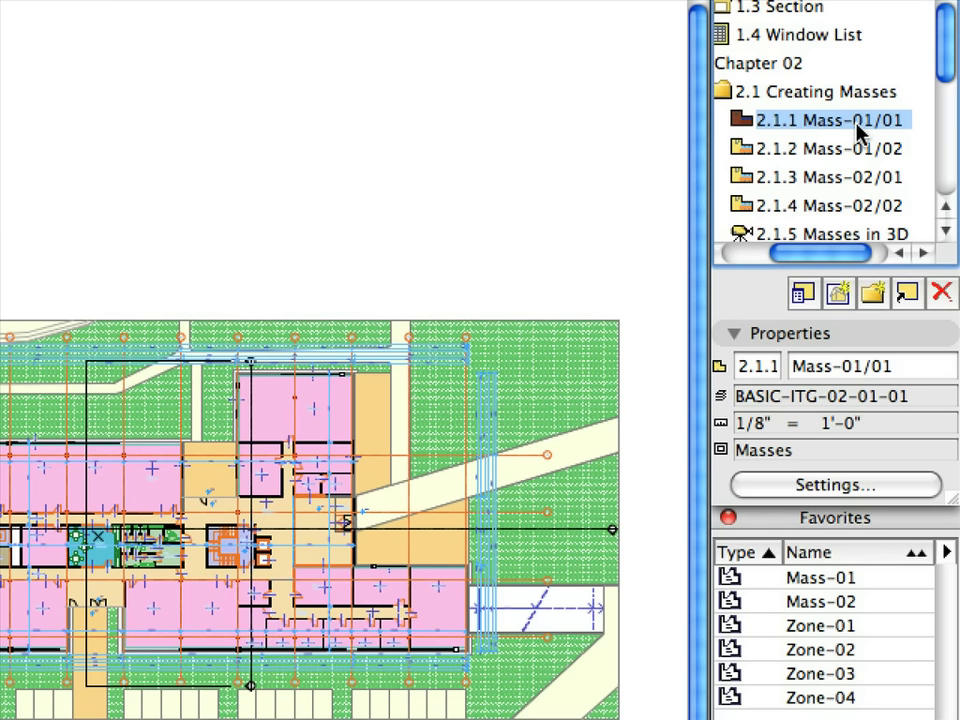
double_click(858, 135)
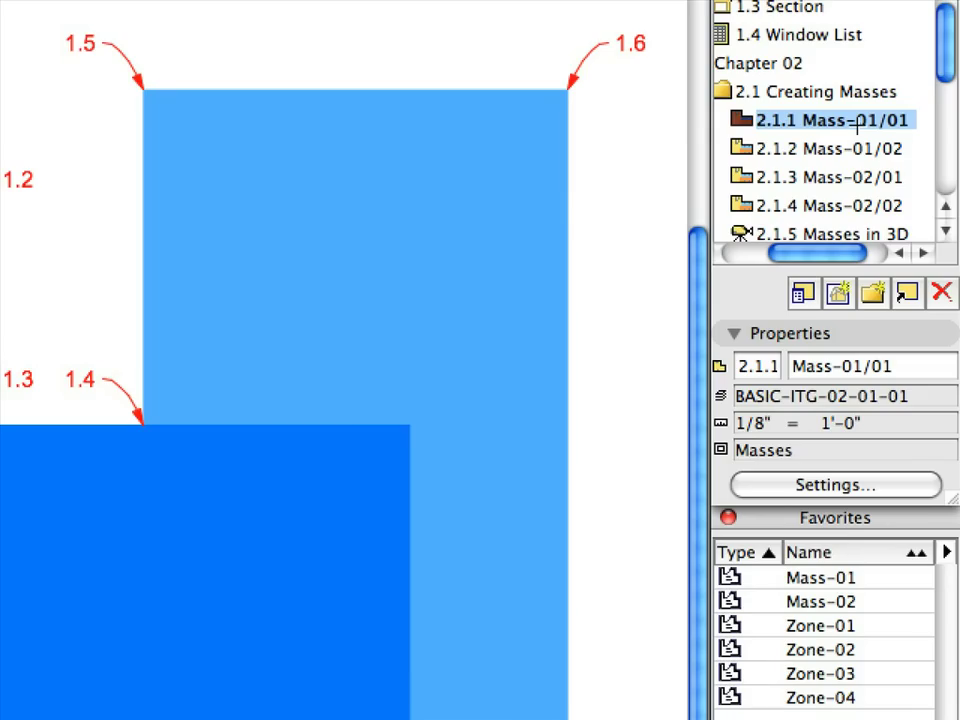